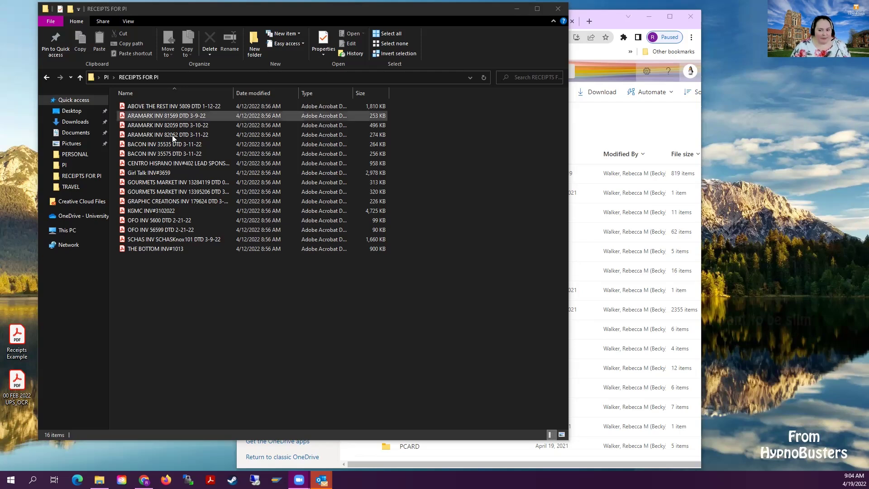
- Combine all the PDFs in the RECEIPTS FOR PI folder into one PDF in Acrobat and close the Comment tool
{"action": "left_click", "coordinate": [147, 107]}
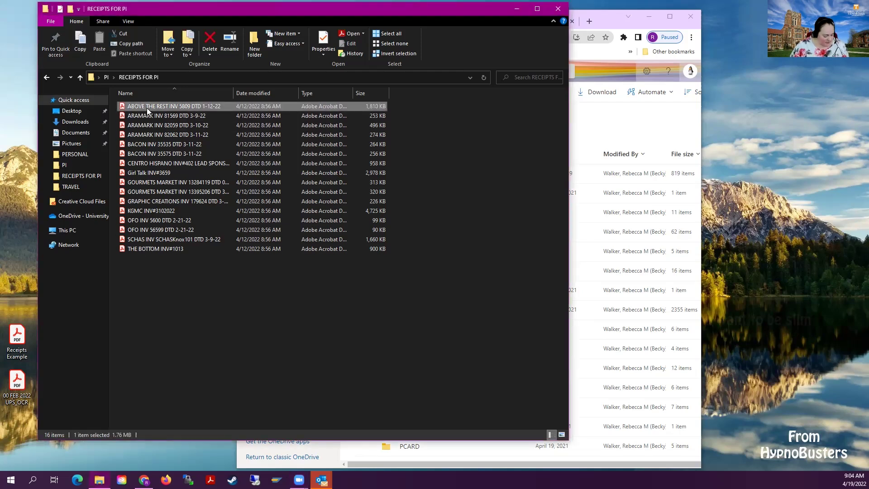
{"action": "left_click", "coordinate": [154, 248], "text": "shift"}
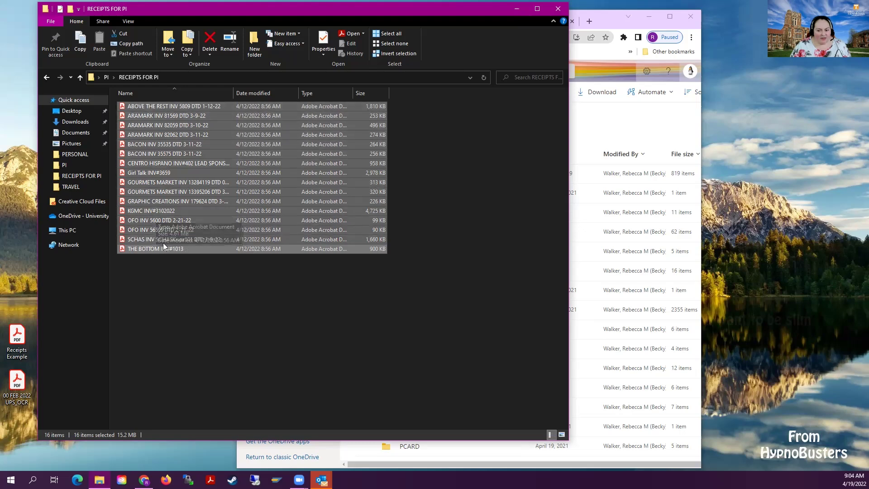
{"action": "right_click", "coordinate": [218, 136]}
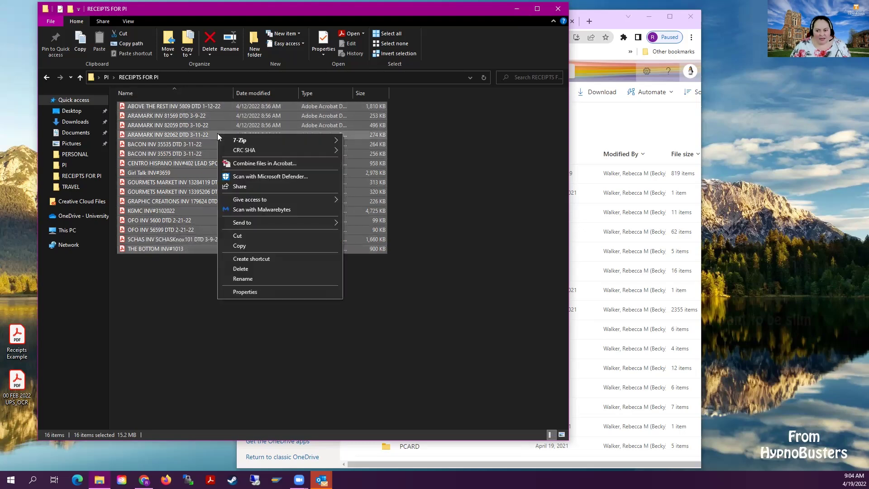
{"action": "left_click", "coordinate": [261, 165]}
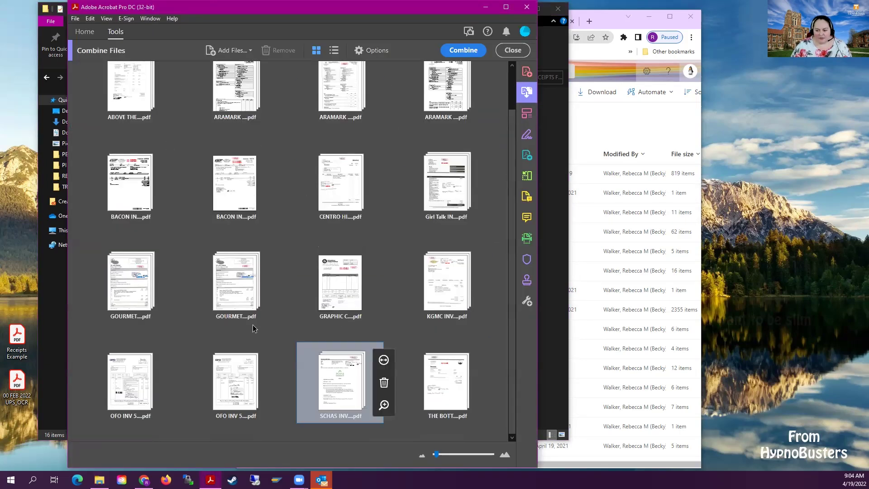
{"action": "left_click", "coordinate": [465, 50]}
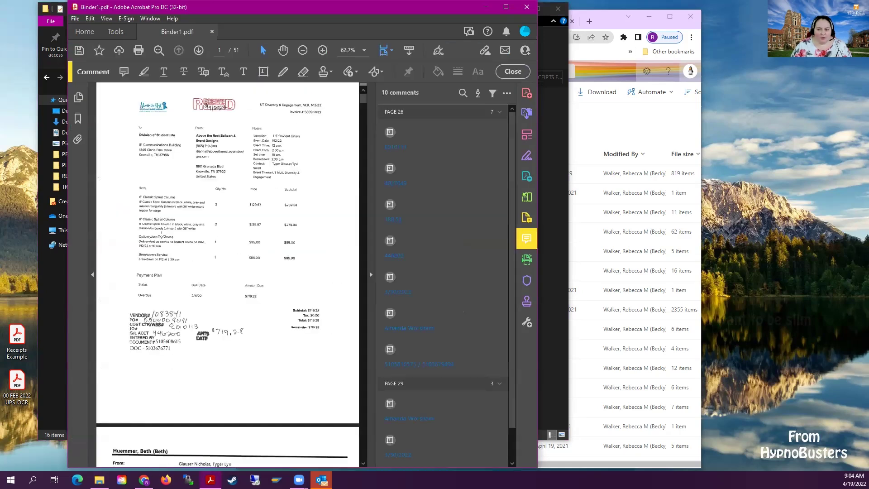
{"action": "left_click", "coordinate": [512, 71]}
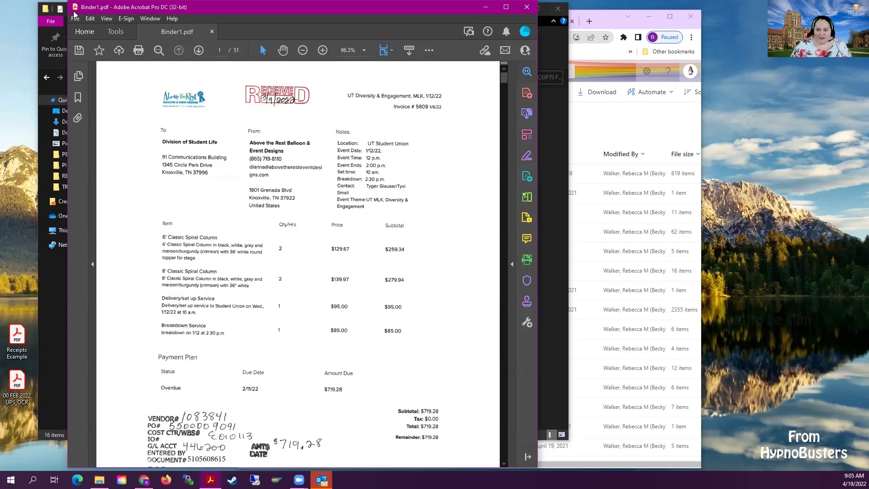
- Save the combined PDF to the Desktop under the name EXAMPLE 2
{"action": "left_click", "coordinate": [75, 18]}
{"action": "left_click", "coordinate": [114, 98]}
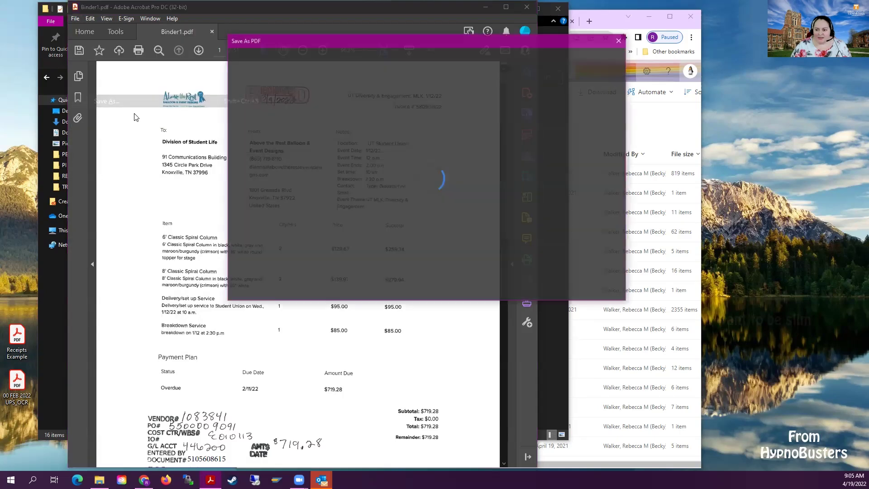
{"action": "type", "text": "eXAMPLE 2"}
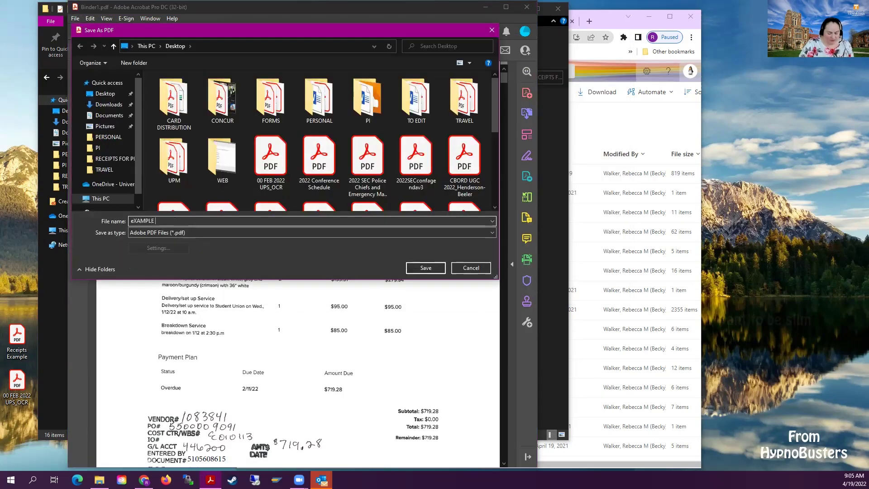
{"action": "left_click", "coordinate": [134, 223]}
{"action": "key", "text": "BackSpace"}
{"action": "type", "text": "E"}
{"action": "left_click", "coordinate": [407, 270]}
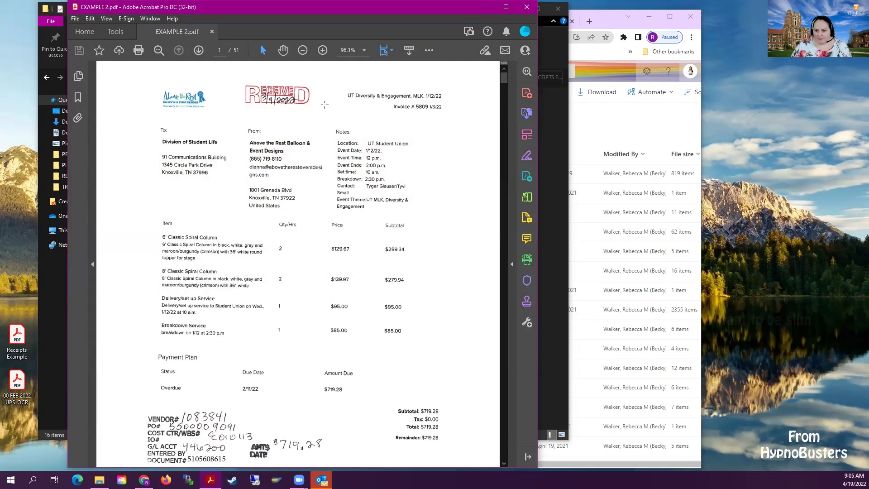
- Open Scan & OCR for EXAMPLE 2.pdf and bring up the text recognition options for this file
{"action": "left_click", "coordinate": [115, 31]}
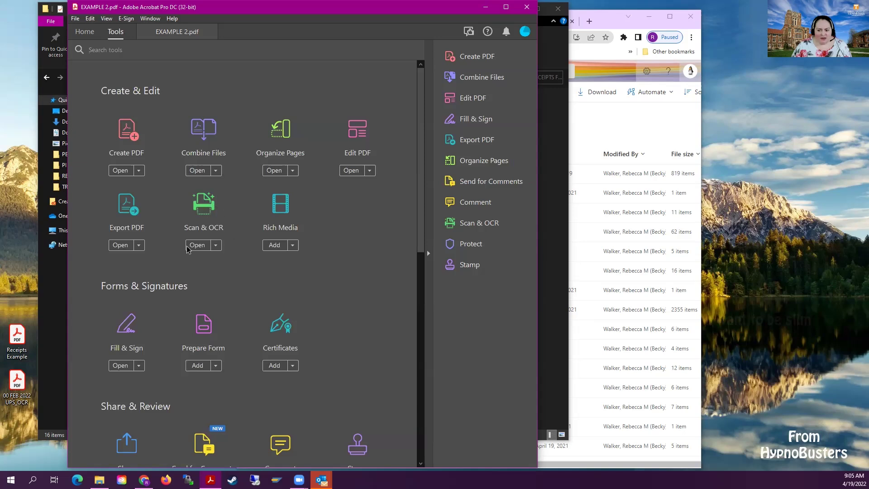
{"action": "left_click", "coordinate": [200, 200]}
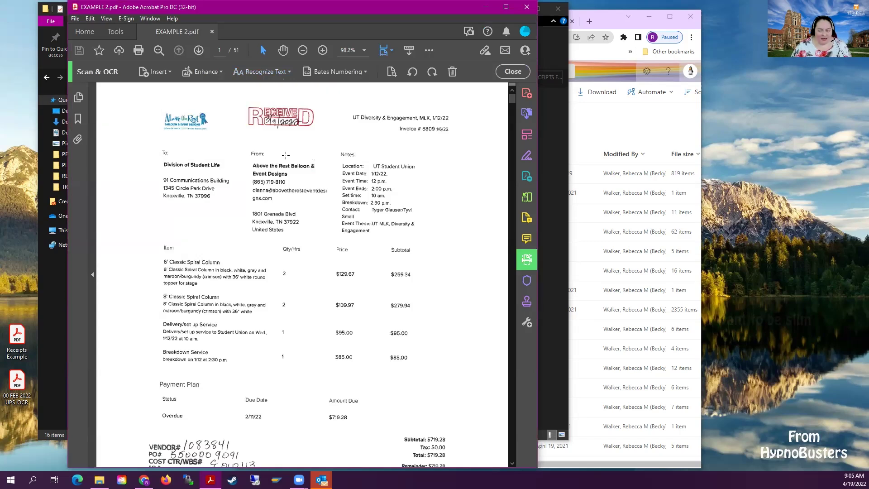
{"action": "left_click", "coordinate": [257, 72]}
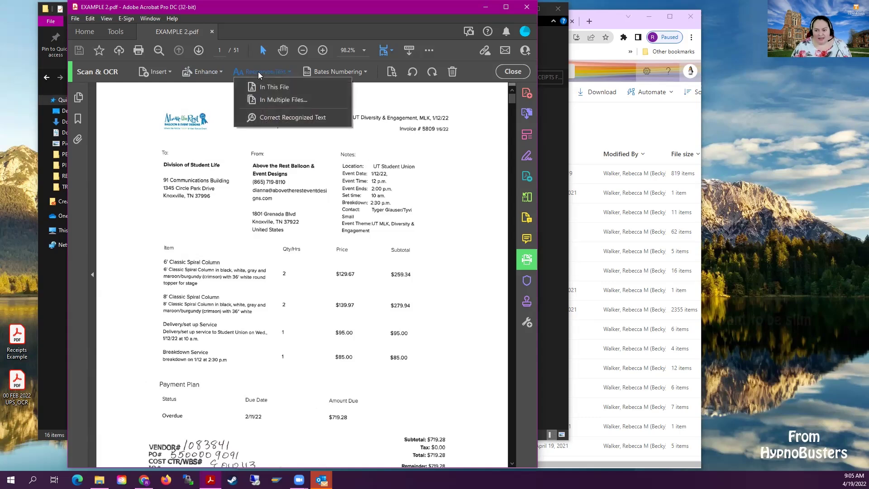
{"action": "left_click", "coordinate": [281, 88]}
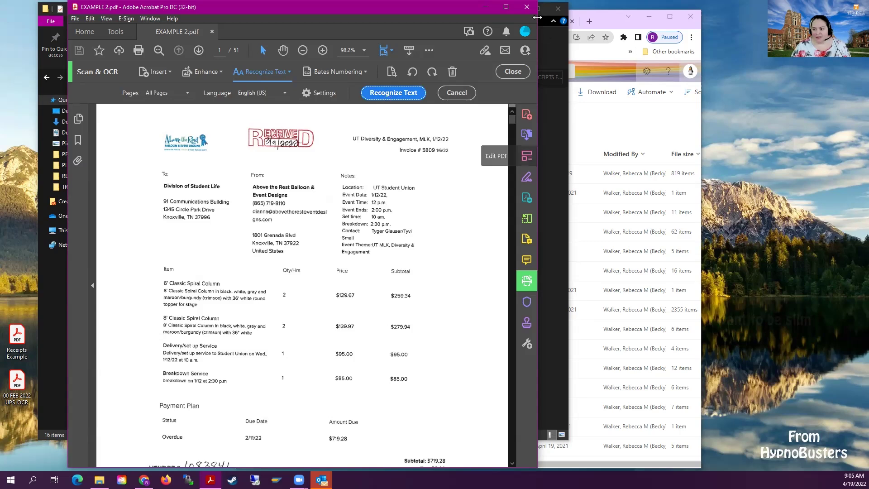
- Open the Receipts Example PDF from the desktop and go to its first page
{"action": "left_click", "coordinate": [543, 18]}
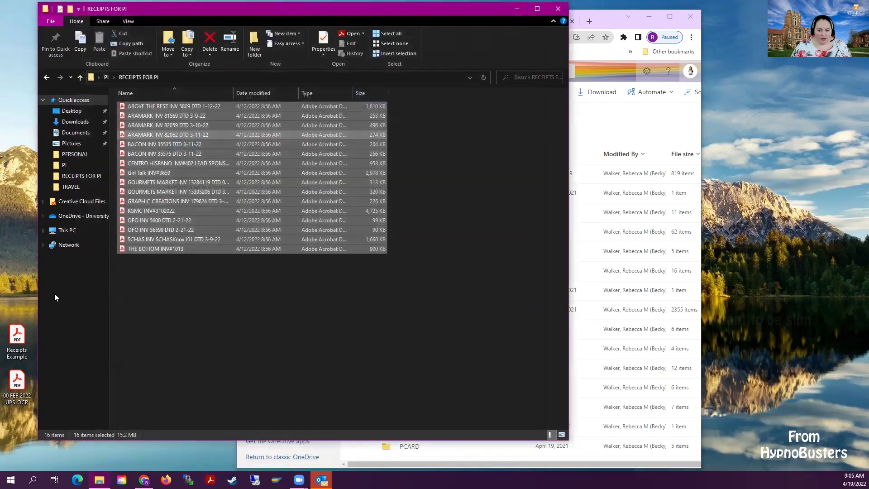
{"action": "double_click", "coordinate": [17, 337]}
{"action": "left_click_drag", "start_coordinate": [565, 195], "coordinate": [564, 56]}
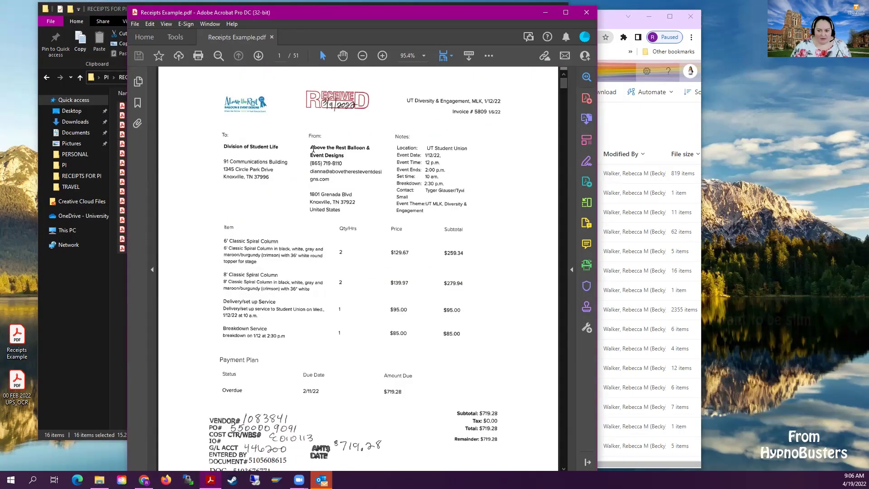
- Check that the text is selectable by highlighting parts of the To and From address blocks on the first invoice
{"action": "left_click_drag", "start_coordinate": [230, 161], "coordinate": [270, 177]}
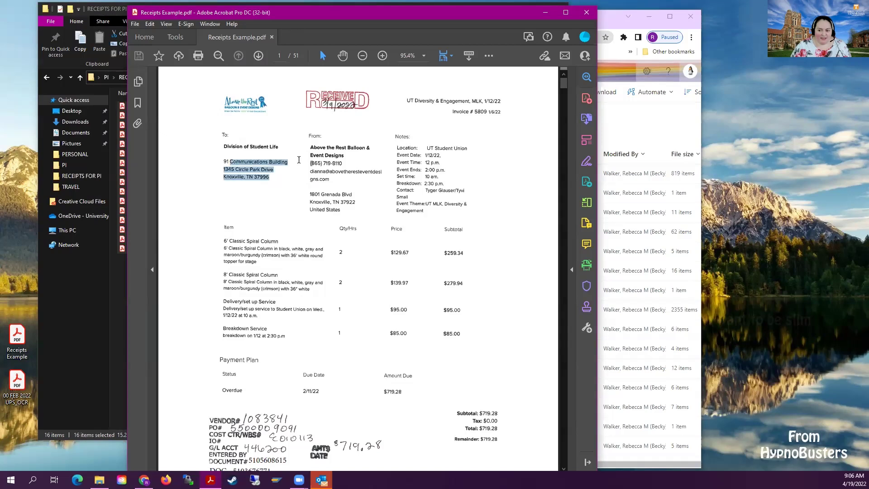
{"action": "left_click", "coordinate": [226, 162]}
{"action": "left_click_drag", "start_coordinate": [225, 161], "coordinate": [273, 164]}
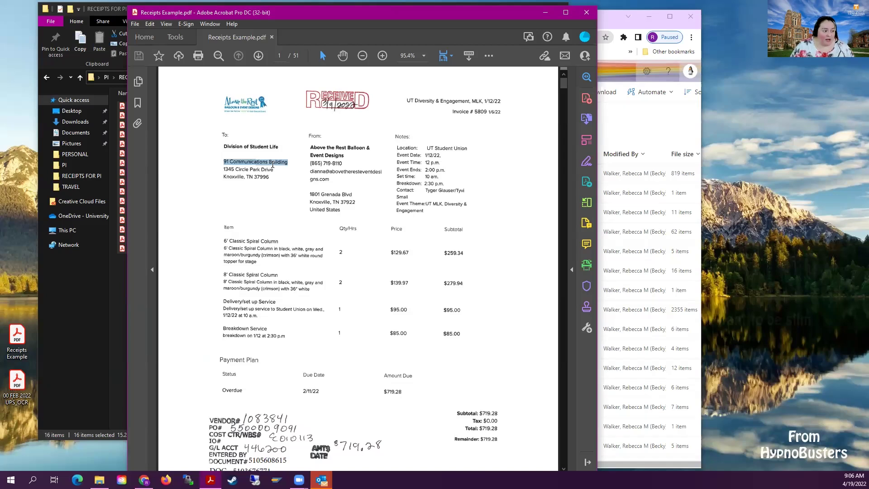
{"action": "left_click_drag", "start_coordinate": [272, 164], "coordinate": [271, 170]}
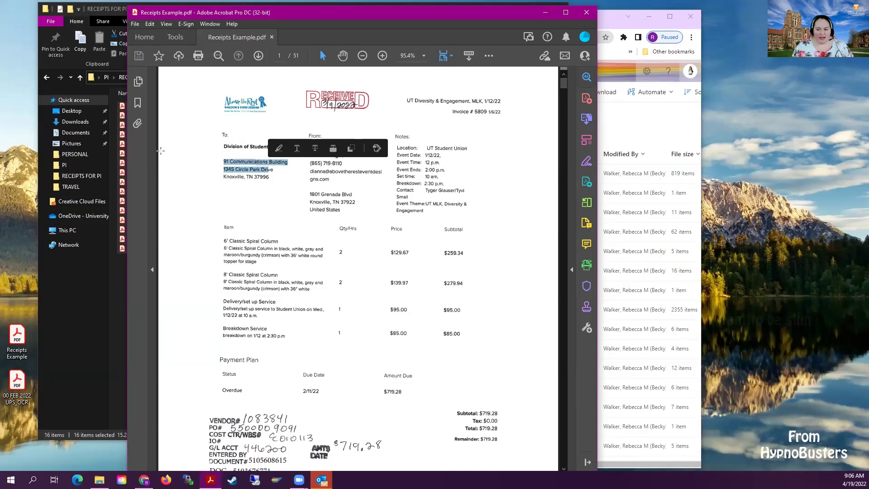
{"action": "left_click", "coordinate": [270, 172]}
{"action": "left_click_drag", "start_coordinate": [224, 161], "coordinate": [384, 174]}
{"action": "left_click", "coordinate": [289, 213]}
{"action": "left_click", "coordinate": [327, 200]}
{"action": "left_click_drag", "start_coordinate": [311, 180], "coordinate": [352, 203]}
{"action": "left_click", "coordinate": [267, 106]}
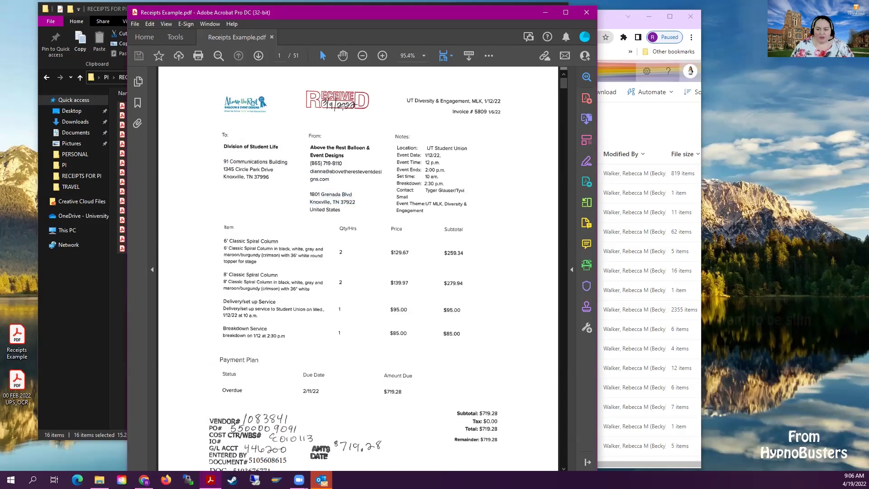
- Search the document for 294.75, highlight the balance amount, and go through the matches to the end of the document
{"action": "left_click", "coordinate": [218, 56]}
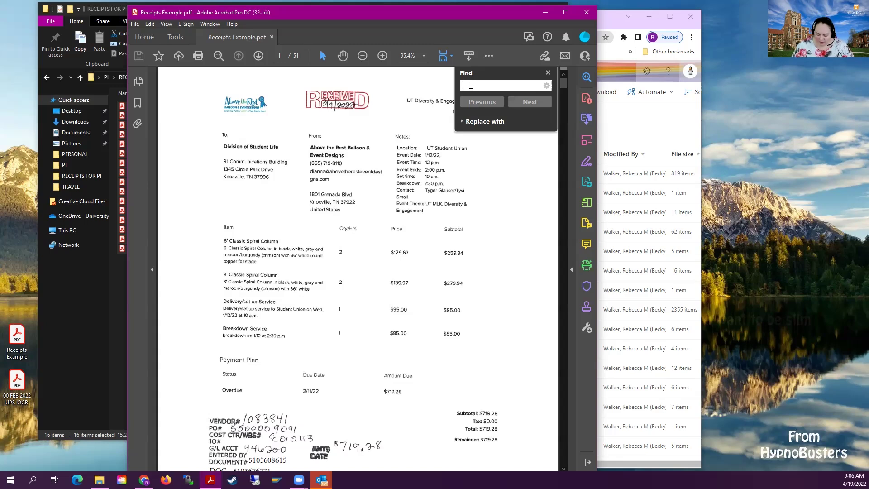
{"action": "type", "text": "294.75"}
{"action": "key", "text": "Return"}
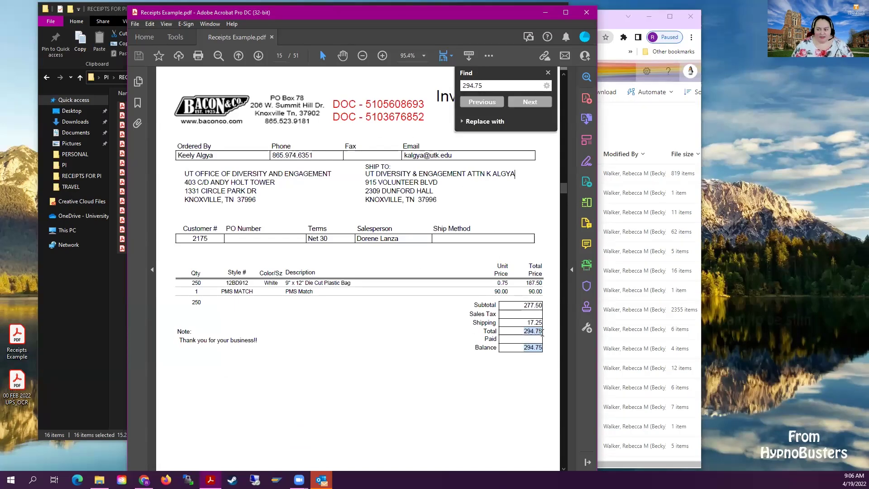
{"action": "left_click_drag", "start_coordinate": [528, 330], "coordinate": [546, 347]}
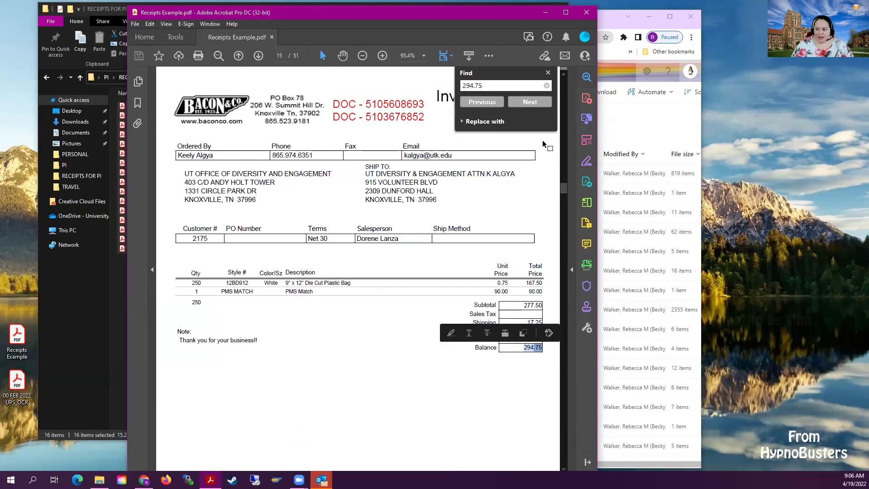
{"action": "left_click", "coordinate": [530, 103]}
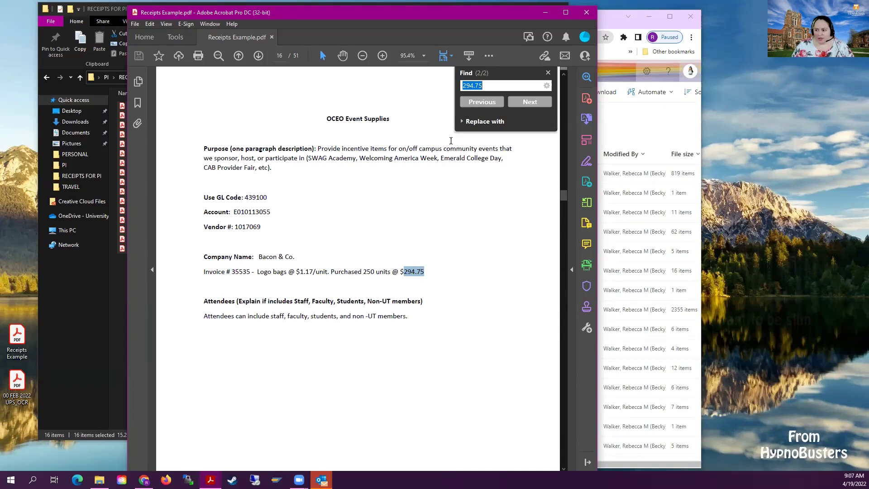
{"action": "left_click", "coordinate": [530, 102]}
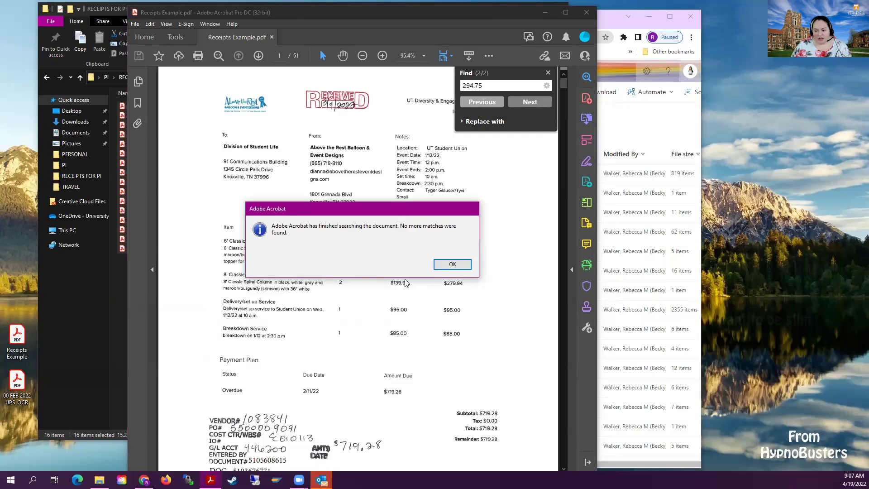
{"action": "left_click", "coordinate": [451, 265]}
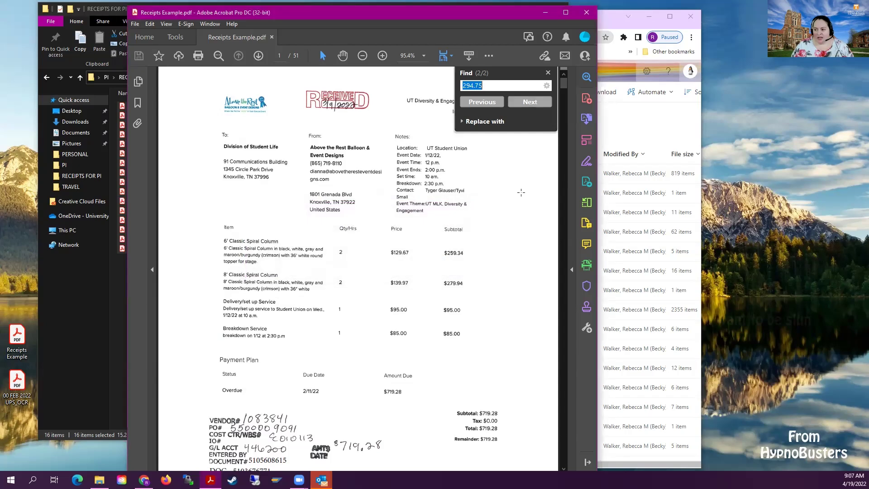
- Return to the 294.75 match on the Bacon & Co. invoice and highlight its two DOC numbers
{"action": "left_click", "coordinate": [528, 108]}
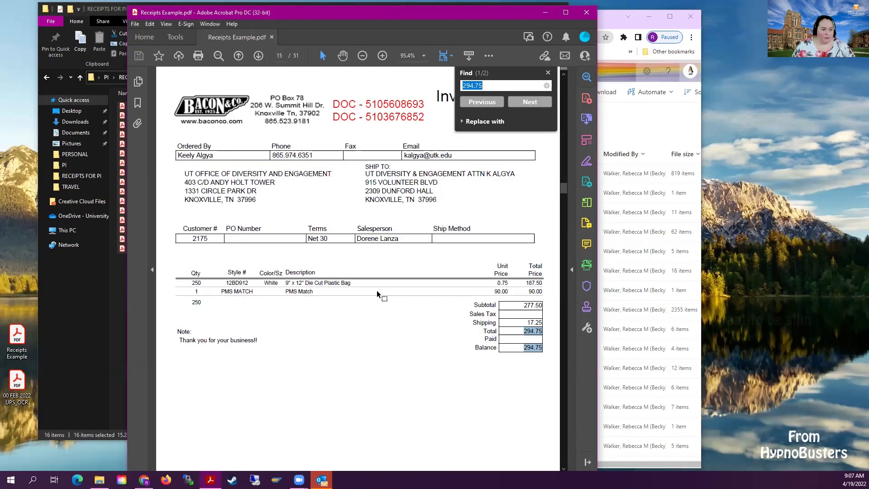
{"action": "left_click_drag", "start_coordinate": [332, 100], "coordinate": [427, 119]}
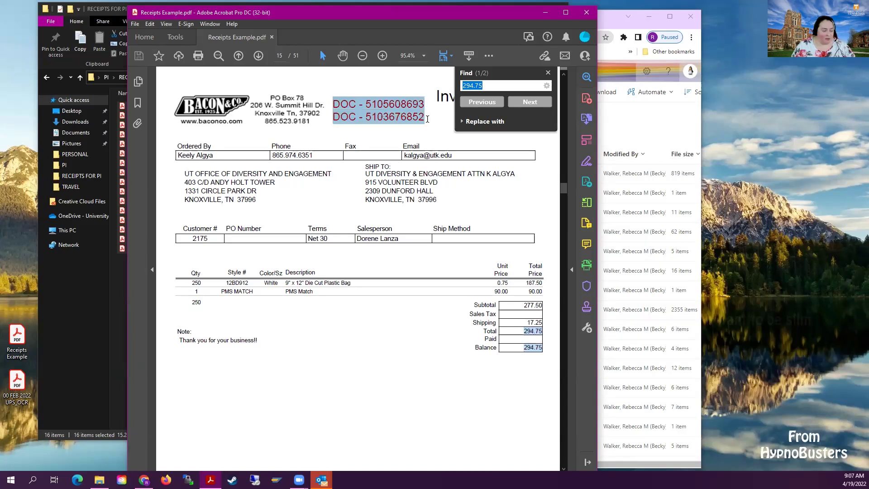
{"action": "left_click", "coordinate": [427, 118]}
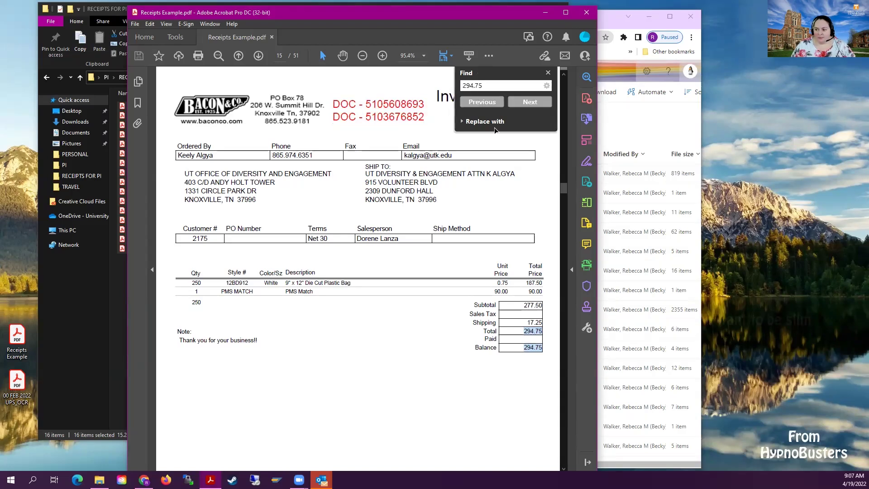
- Replace the search term with GL code 446200 and search the document for it
{"action": "left_click", "coordinate": [491, 86]}
{"action": "key", "text": "BackSpace"}
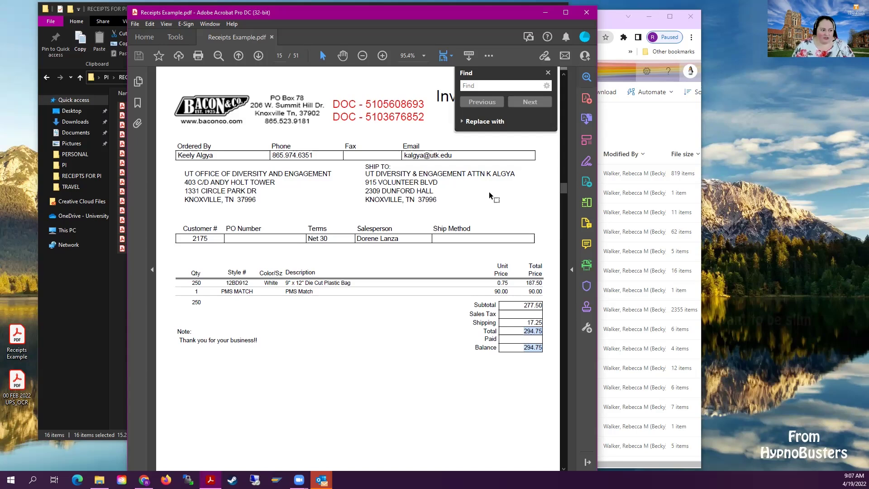
{"action": "left_click", "coordinate": [484, 85]}
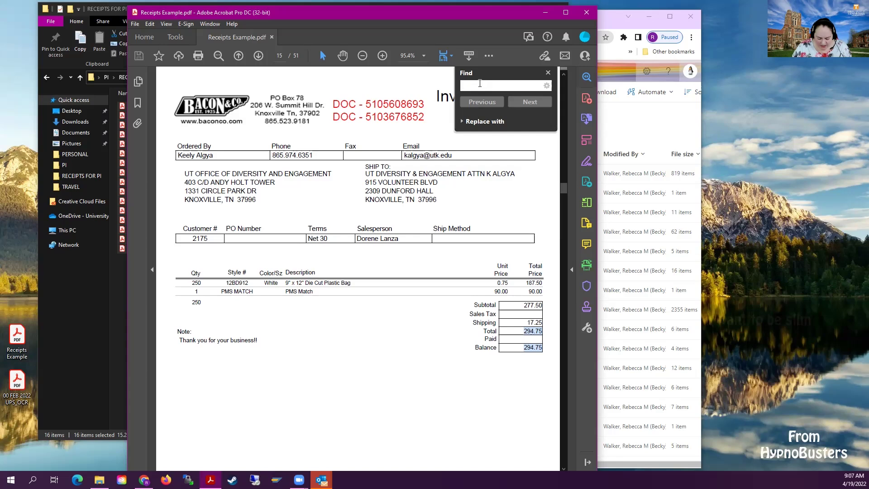
{"action": "type", "text": "446200"}
{"action": "key", "text": "Return"}
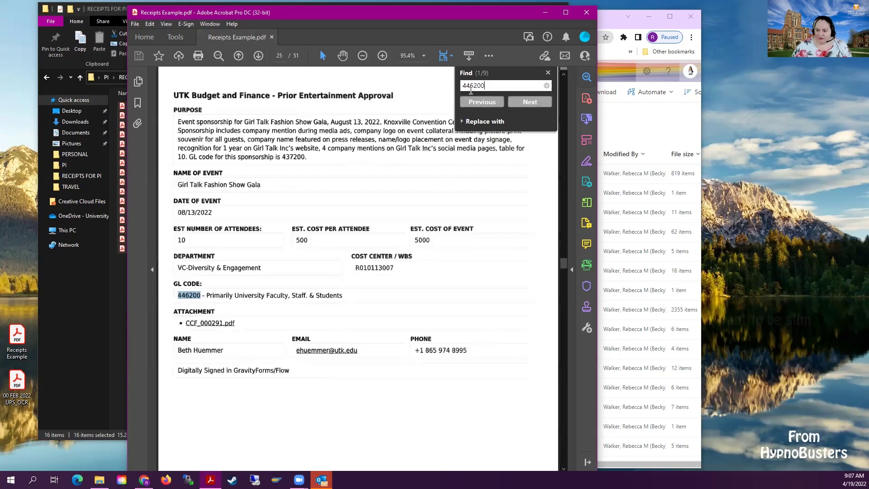
- Step through the remaining matches for 446200 to the end of the search, and return to the first page
{"action": "left_click", "coordinate": [533, 102]}
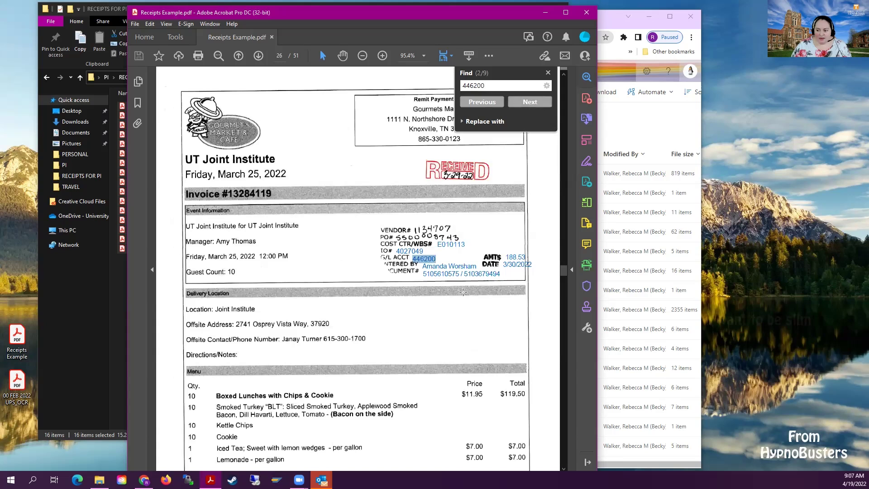
{"action": "left_click", "coordinate": [527, 103]}
{"action": "left_click", "coordinate": [528, 102]}
{"action": "left_click", "coordinate": [528, 103]}
{"action": "left_click", "coordinate": [527, 103]}
{"action": "left_click", "coordinate": [527, 102]}
{"action": "left_click", "coordinate": [528, 102]}
{"action": "left_click", "coordinate": [527, 102]}
{"action": "left_click", "coordinate": [528, 104]}
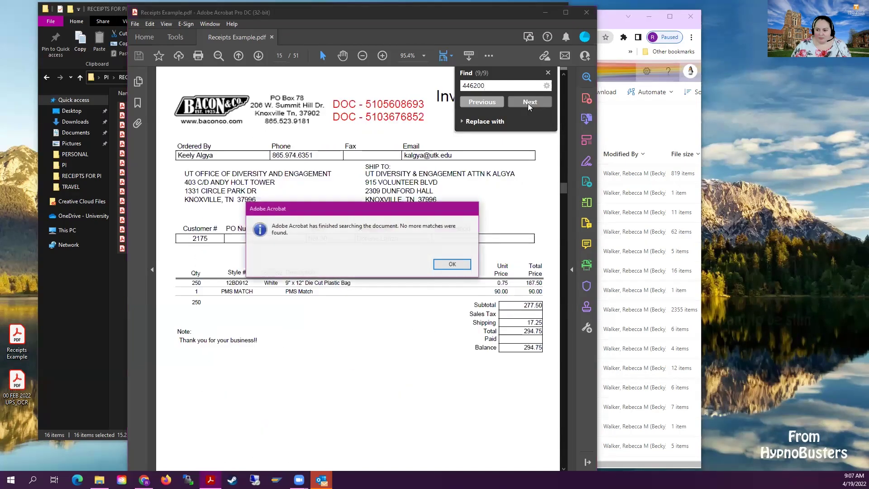
{"action": "left_click", "coordinate": [453, 266]}
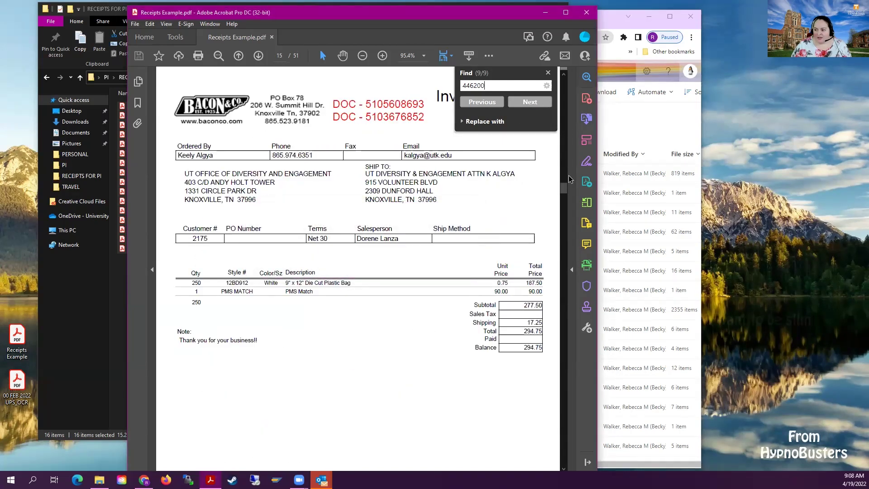
{"action": "left_click_drag", "start_coordinate": [563, 188], "coordinate": [566, 71]}
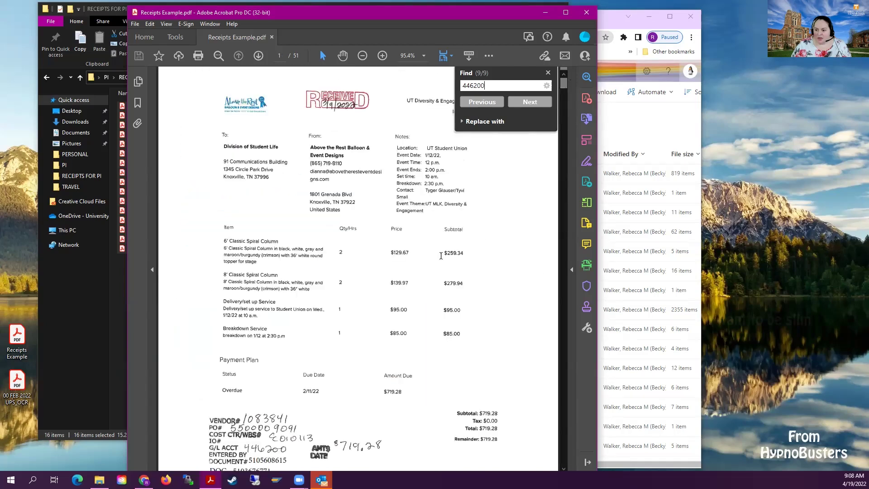
- Highlight the handwritten G/L account number 446200 on the first invoice
{"action": "mouse_move", "coordinate": [292, 436]}
{"action": "left_mouse_down"}
{"action": "mouse_move", "coordinate": [199, 464]}
{"action": "mouse_move", "coordinate": [245, 446]}
{"action": "mouse_move", "coordinate": [286, 449]}
{"action": "left_mouse_up"}
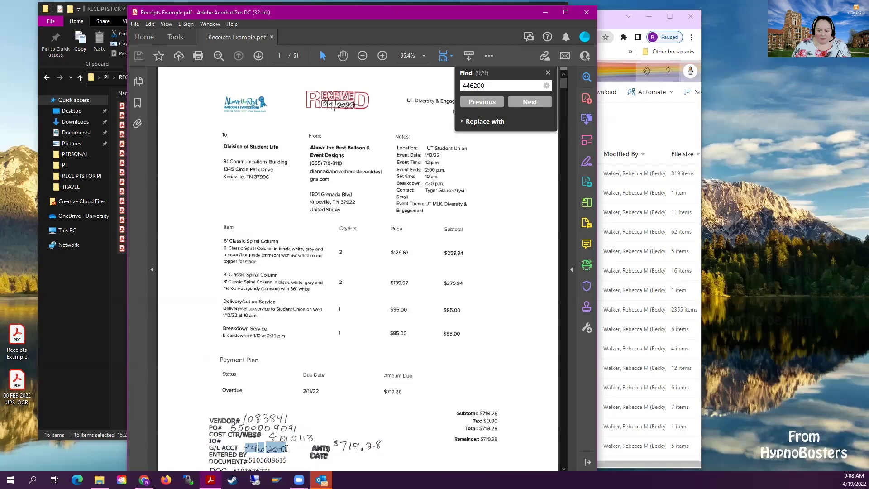
{"action": "double_click", "coordinate": [285, 448]}
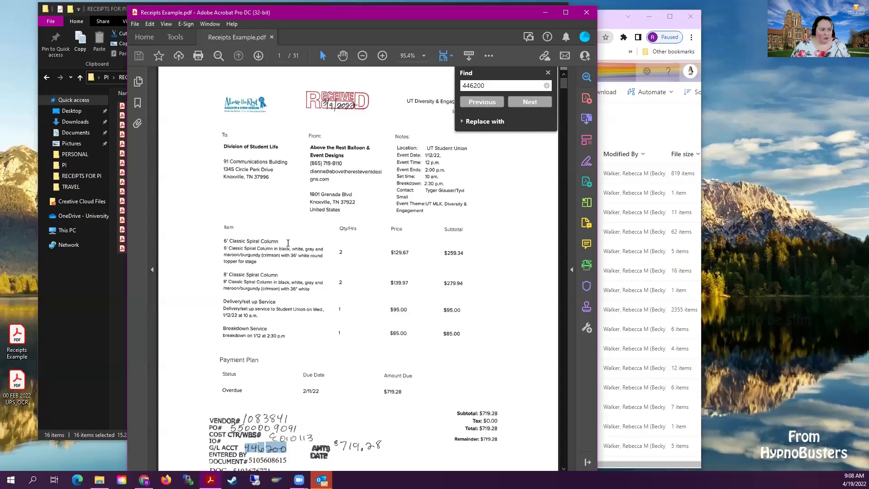
- Switch to OneDrive in the browser, widen its window, and search the WORK folder for OCR
{"action": "left_click", "coordinate": [644, 129]}
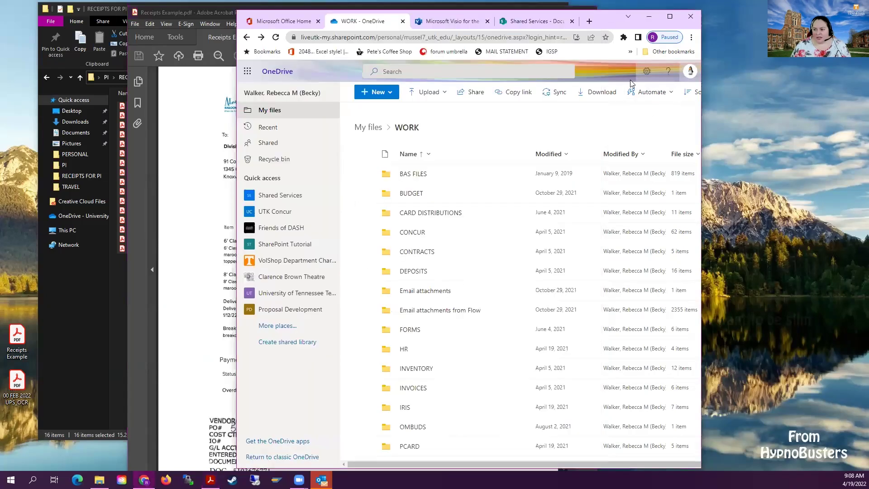
{"action": "left_click_drag", "start_coordinate": [702, 31], "coordinate": [848, 30]}
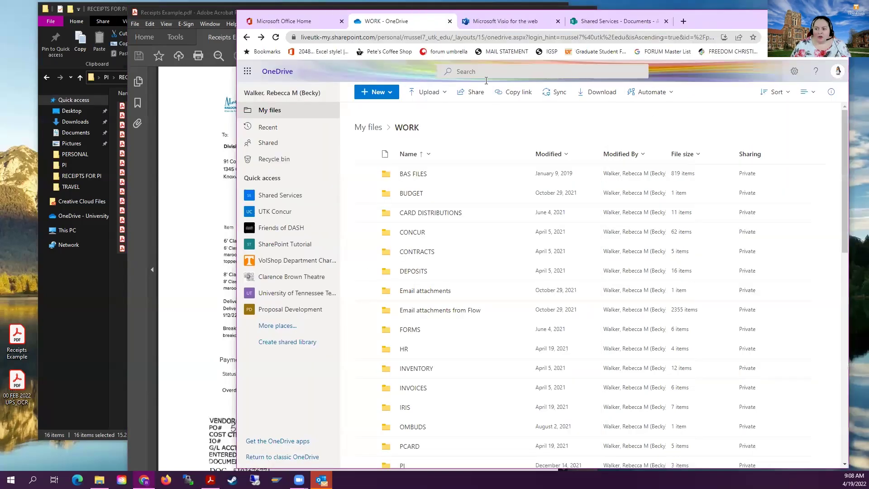
{"action": "left_click", "coordinate": [481, 73]}
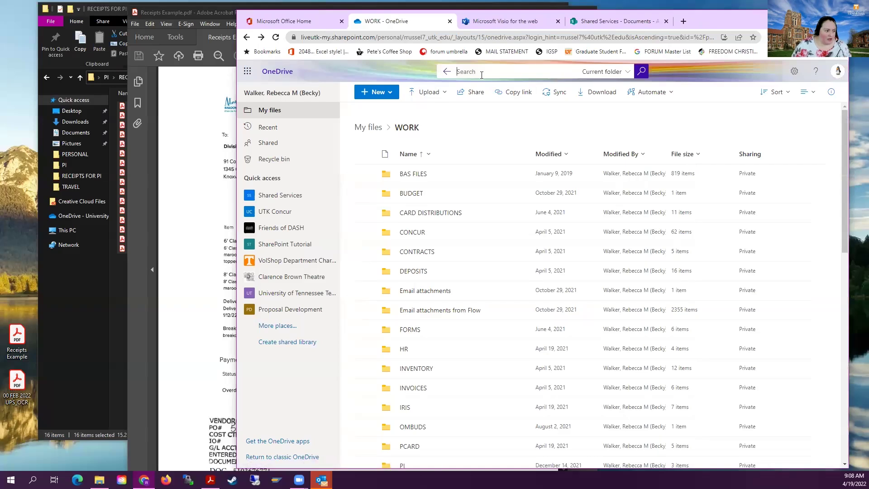
{"action": "type", "text": "OCR"}
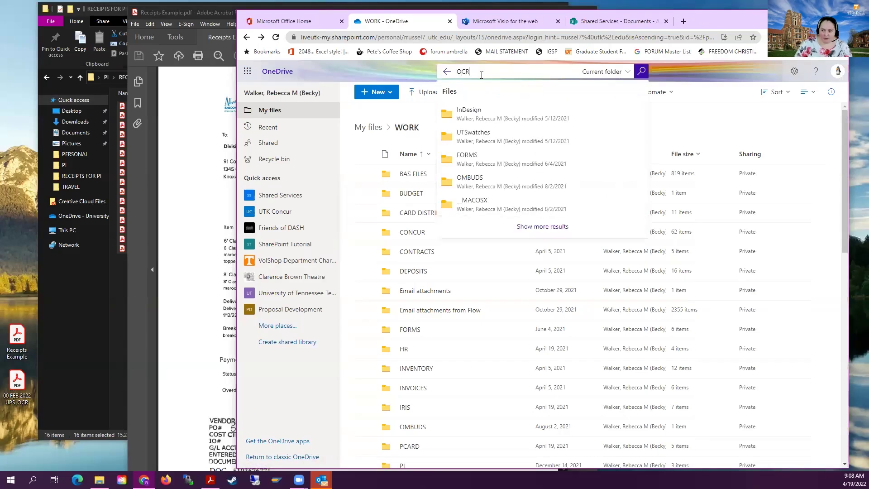
{"action": "key", "text": "Return"}
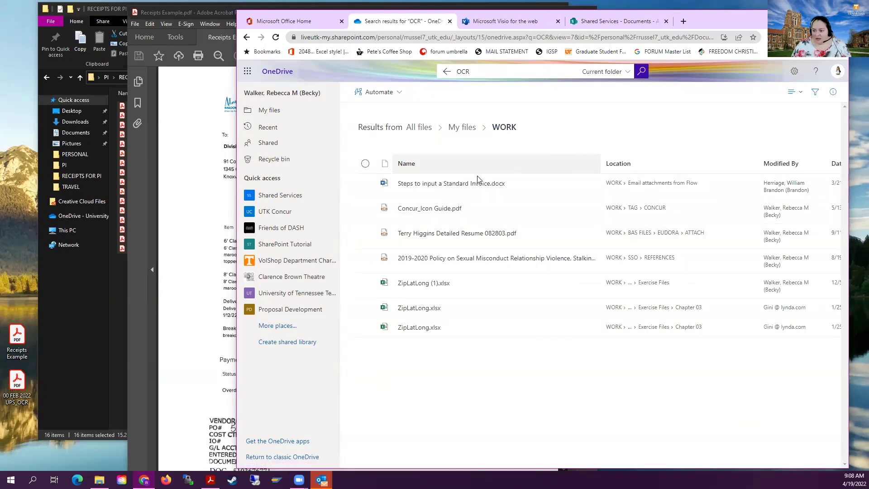
{"action": "left_click", "coordinate": [482, 74]}
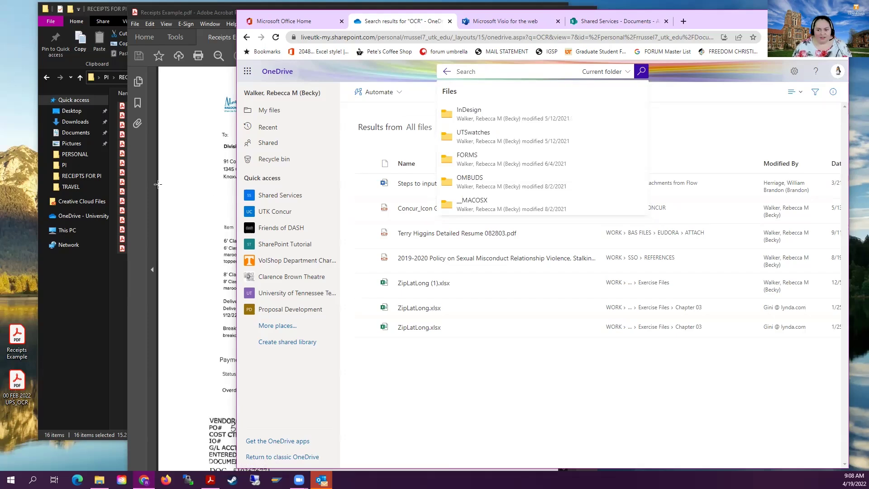
- Return to Receipts Example.pdf in Acrobat, highlight the vendor's e-mail address on the first invoice, and clear the search term
{"action": "left_click", "coordinate": [182, 166]}
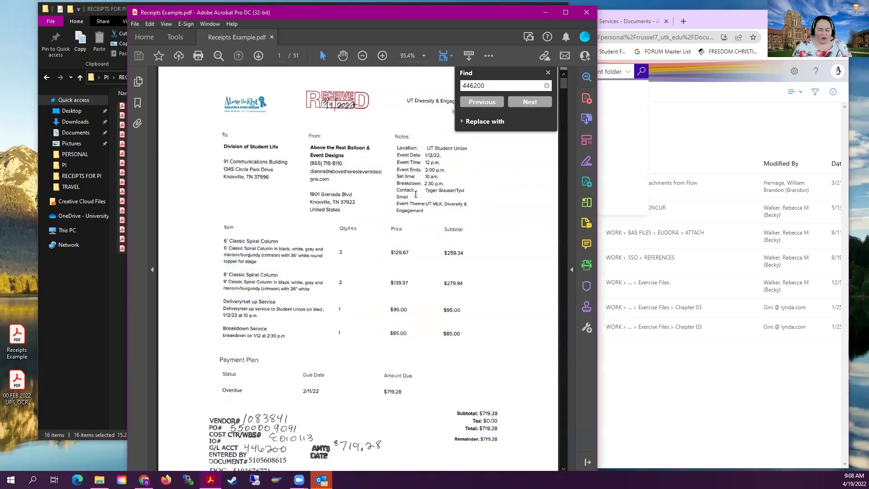
{"action": "left_click_drag", "start_coordinate": [311, 172], "coordinate": [382, 173]}
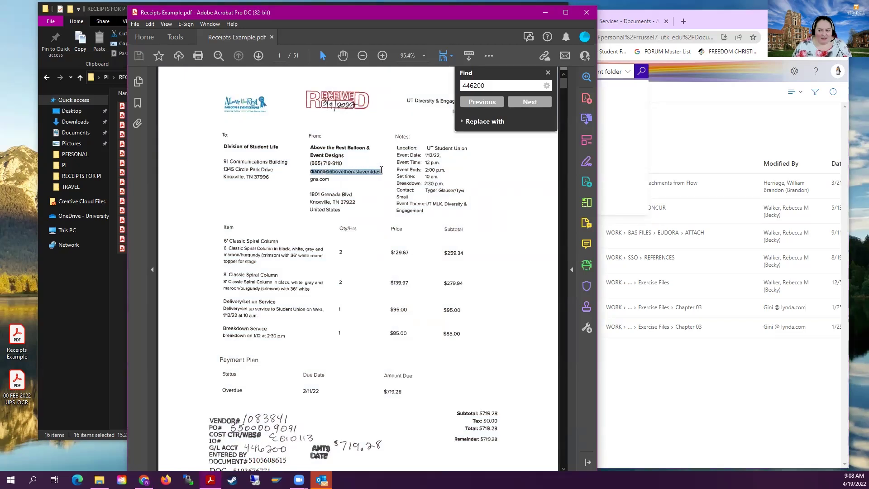
{"action": "left_click", "coordinate": [491, 85]}
{"action": "left_click_drag", "start_coordinate": [490, 85], "coordinate": [450, 87]}
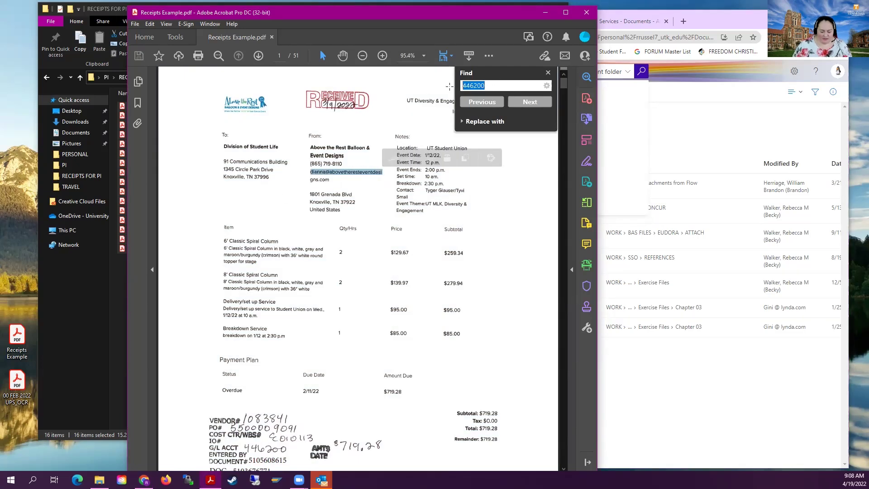
{"action": "key", "text": "BackSpace"}
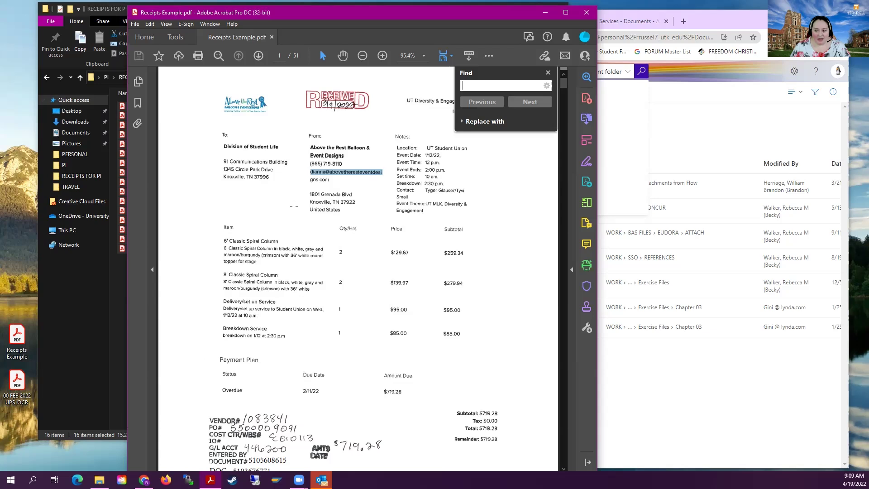
- Select all the content of the receipts document
{"action": "left_click", "coordinate": [264, 207]}
{"action": "key", "text": "ctrl+a"}
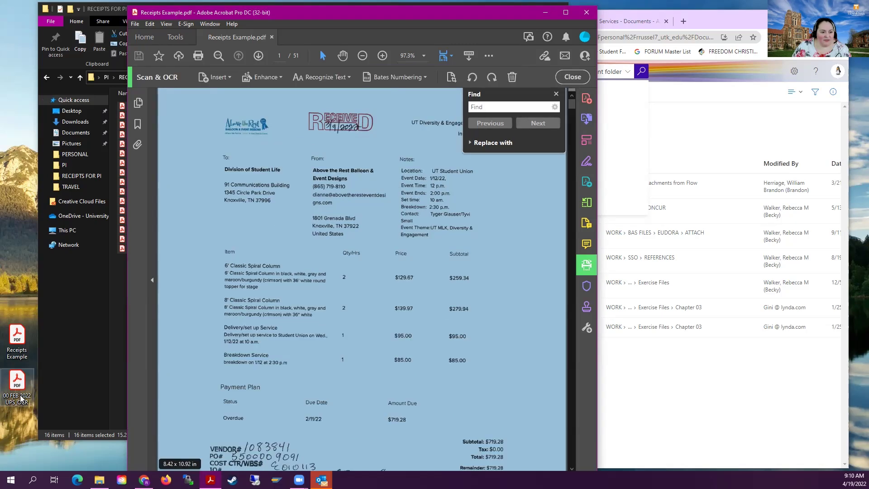
- Open the 00 FEB 2022 UPS_OCR PDF from the desktop and fit more of its page in view
{"action": "double_click", "coordinate": [20, 398]}
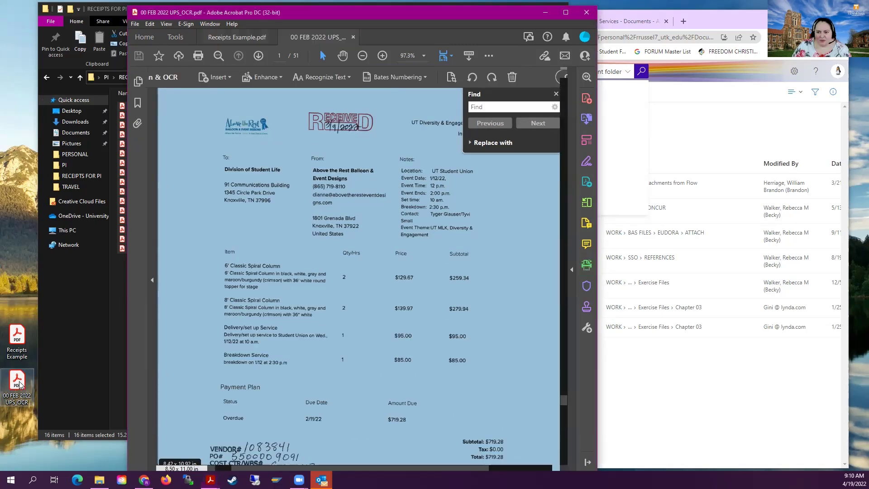
{"action": "scroll", "coordinate": [248, 222], "scroll_direction": "up", "scroll_amount": 1}
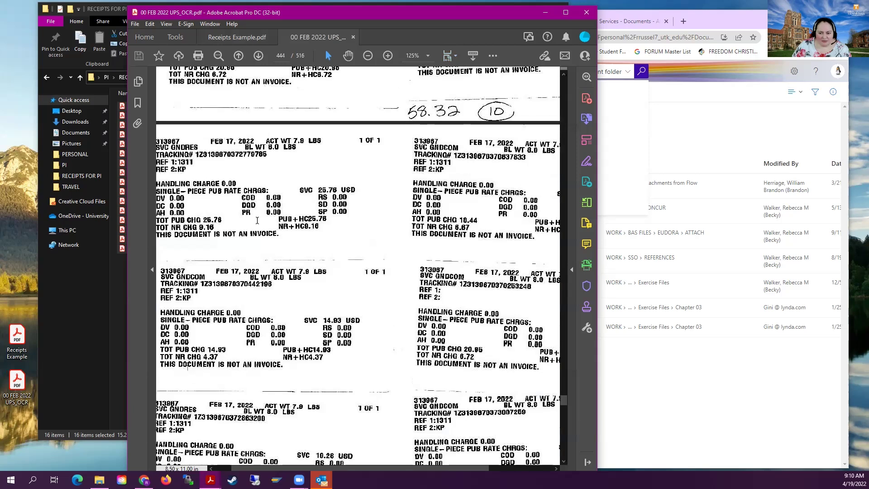
{"action": "left_click", "coordinate": [367, 55]}
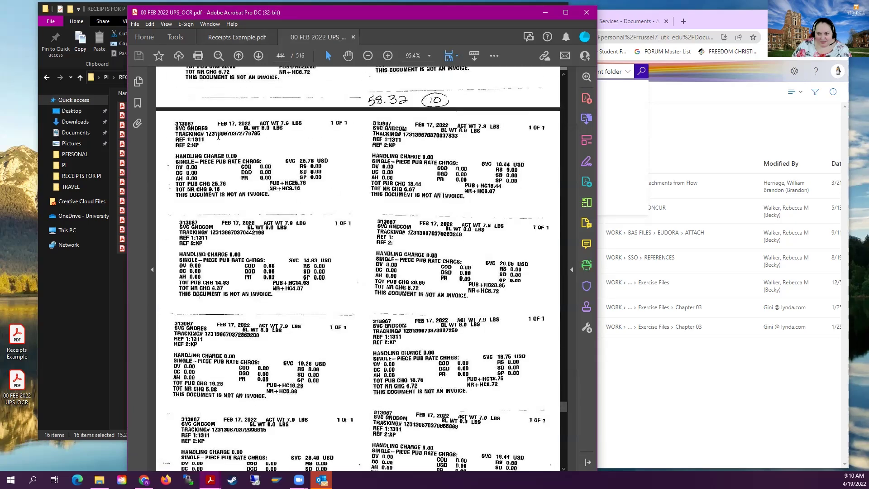
- Highlight the full tracking number of the first shipment slip on page 444, and clear the selection
{"action": "left_click_drag", "start_coordinate": [206, 133], "coordinate": [261, 135]}
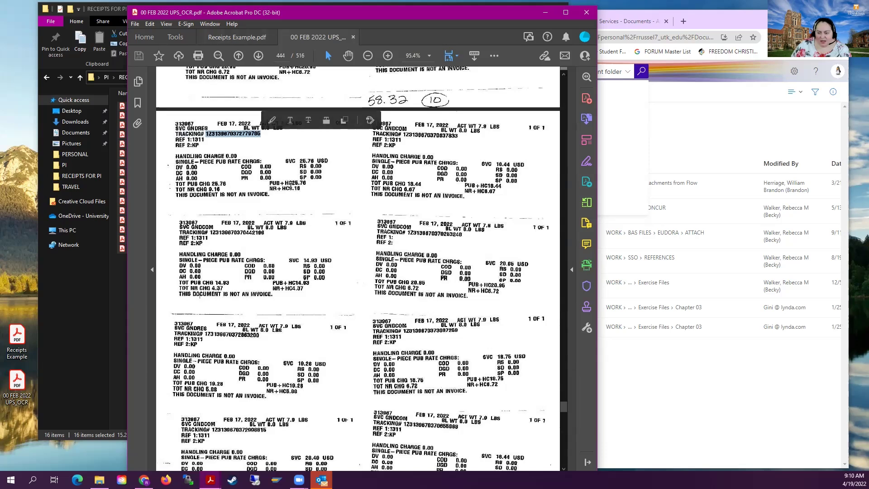
{"action": "left_click", "coordinate": [195, 142]}
{"action": "left_click_drag", "start_coordinate": [205, 134], "coordinate": [261, 136]}
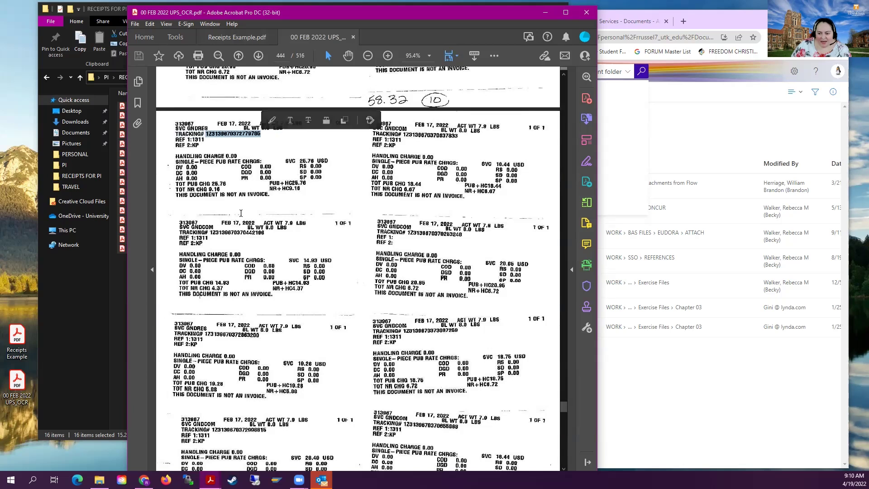
{"action": "scroll", "coordinate": [217, 180], "scroll_direction": "up", "scroll_amount": 2}
{"action": "left_click", "coordinate": [217, 180]}
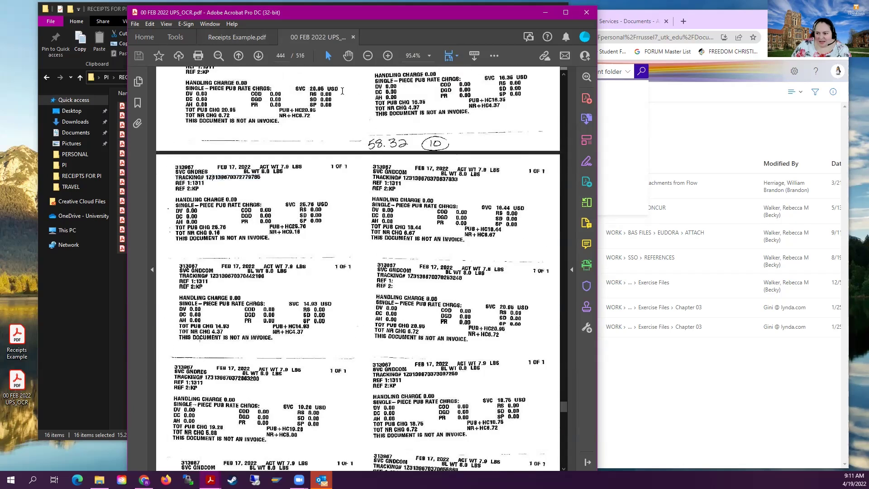
- Enlarge page 444 to 150% and highlight the letter Z and the last digits of the first slip's tracking number in turn
{"action": "left_click", "coordinate": [388, 55]}
{"action": "left_click", "coordinate": [388, 55]}
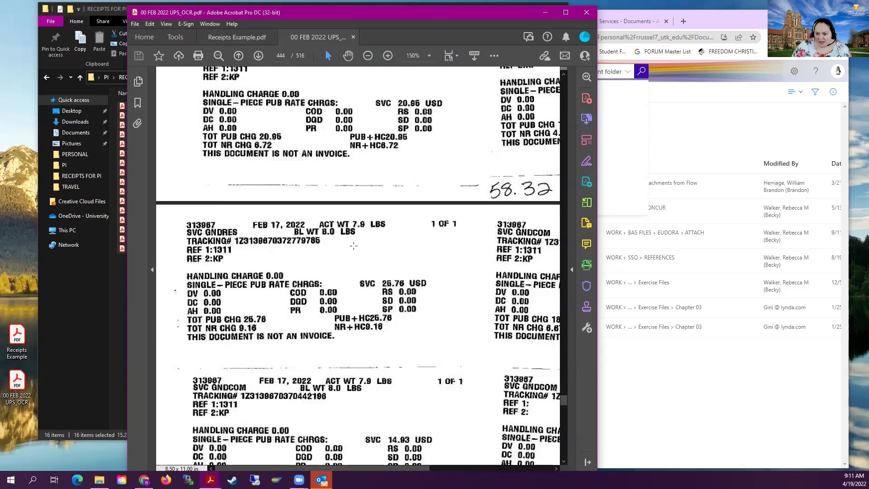
{"action": "left_click_drag", "start_coordinate": [235, 240], "coordinate": [244, 240]}
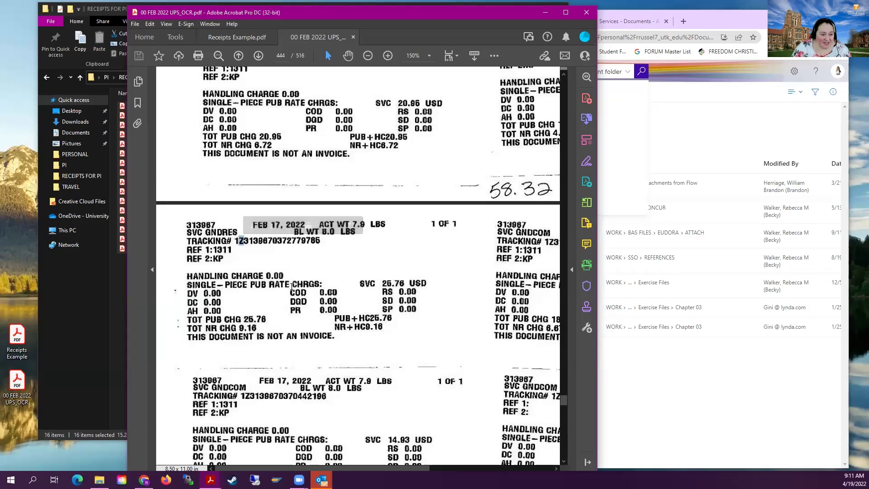
{"action": "left_click", "coordinate": [308, 304]}
{"action": "left_click_drag", "start_coordinate": [297, 241], "coordinate": [322, 243]}
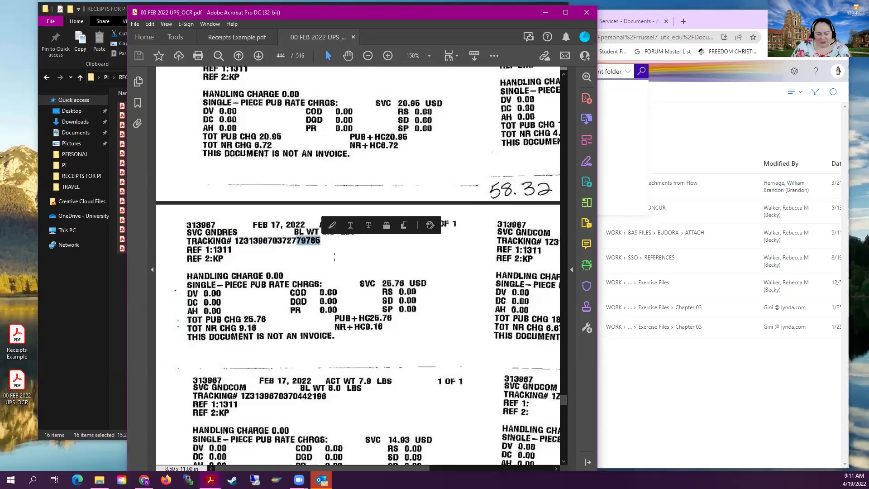
{"action": "left_click", "coordinate": [390, 283]}
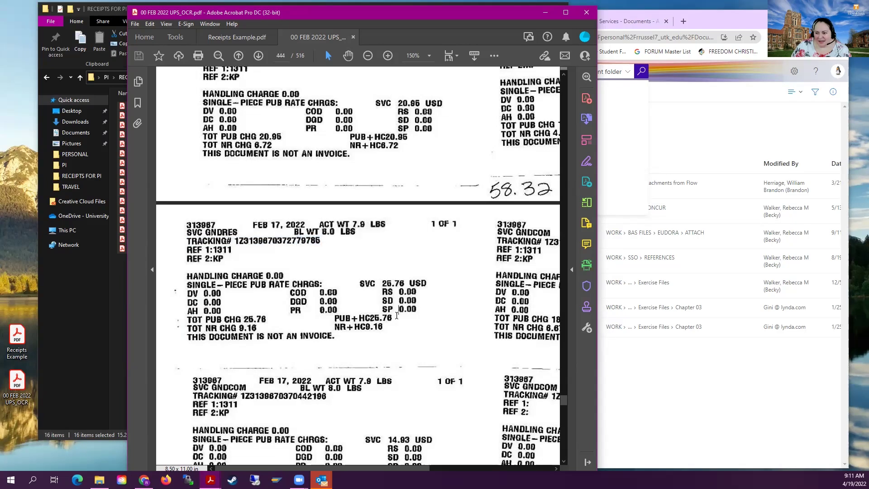
- Go back to the start of the UPS document, browse to the daily shipment detail report on page 3, and widen the window
{"action": "scroll", "coordinate": [368, 312], "scroll_direction": "up", "scroll_amount": 3}
{"action": "scroll", "coordinate": [368, 312], "scroll_direction": "up", "scroll_amount": 10}
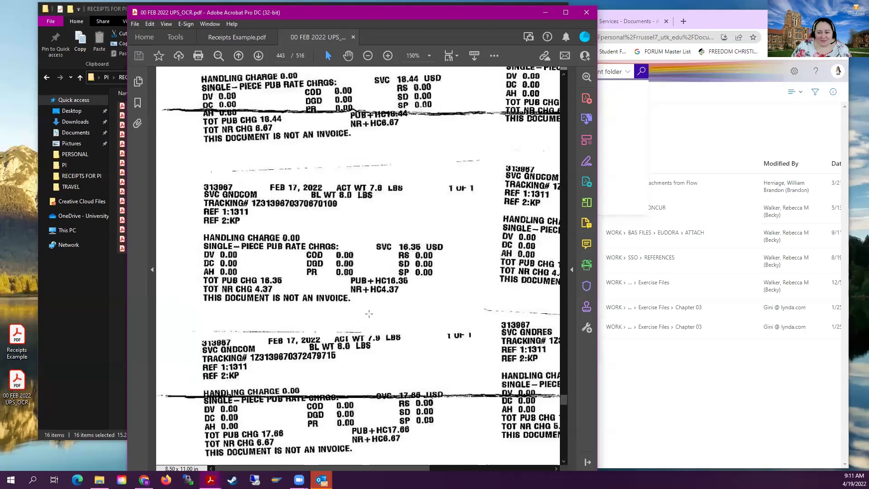
{"action": "left_click_drag", "start_coordinate": [566, 402], "coordinate": [564, 74]}
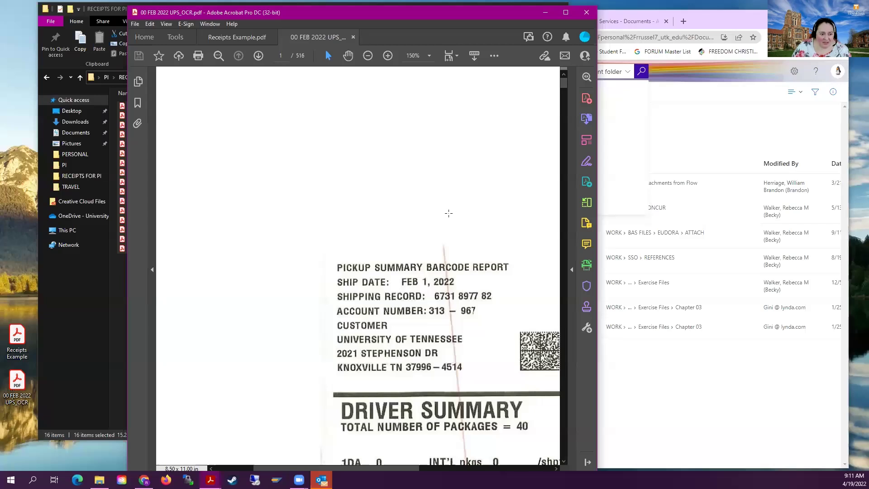
{"action": "scroll", "coordinate": [409, 277], "scroll_direction": "down", "scroll_amount": 3}
{"action": "scroll", "coordinate": [409, 277], "scroll_direction": "down", "scroll_amount": 20}
{"action": "scroll", "coordinate": [410, 295], "scroll_direction": "down", "scroll_amount": 15}
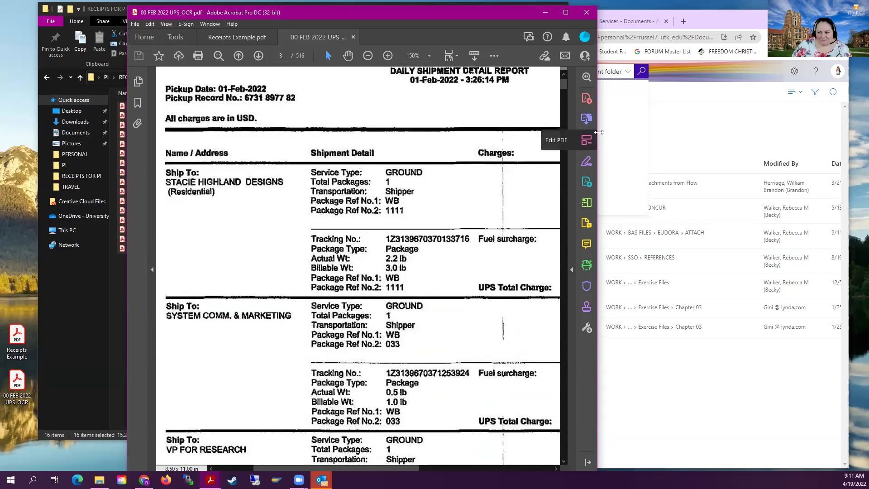
{"action": "left_click_drag", "start_coordinate": [599, 132], "coordinate": [812, 132]}
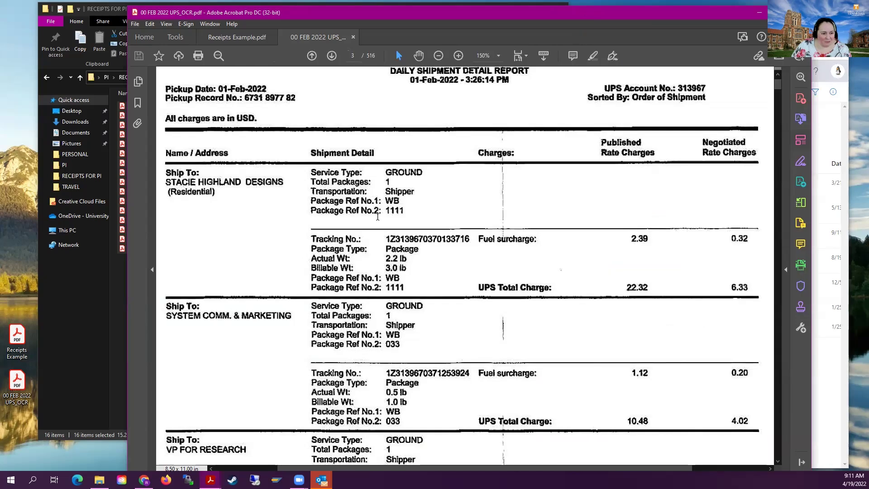